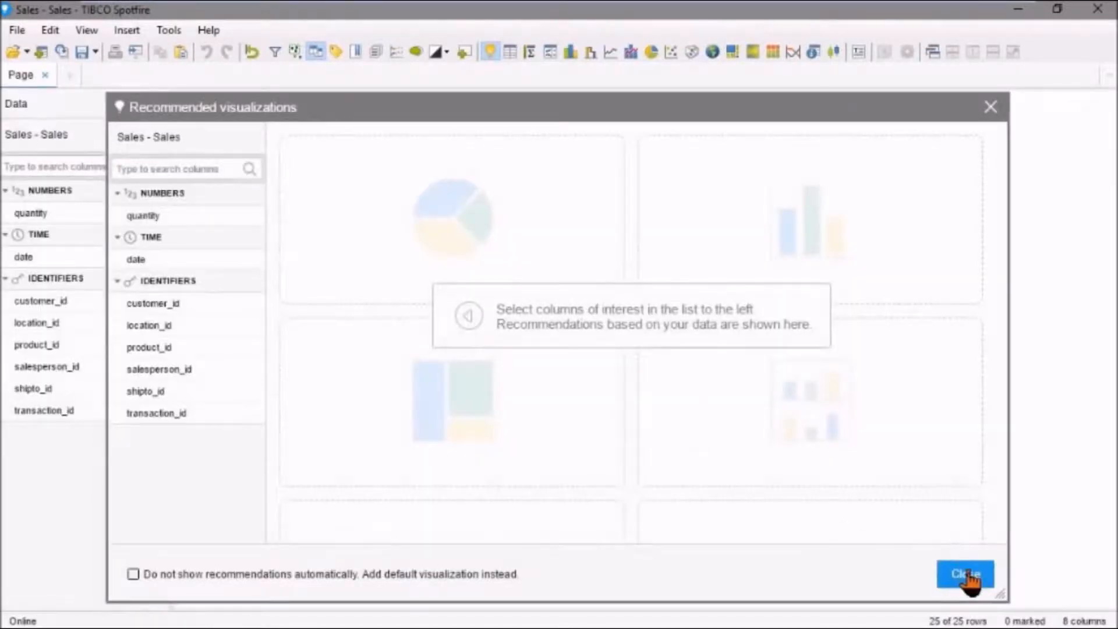
# - Dismiss the visualization recommendations and show the Sales - Sales data as a table on the page
pyautogui.click(966, 575)
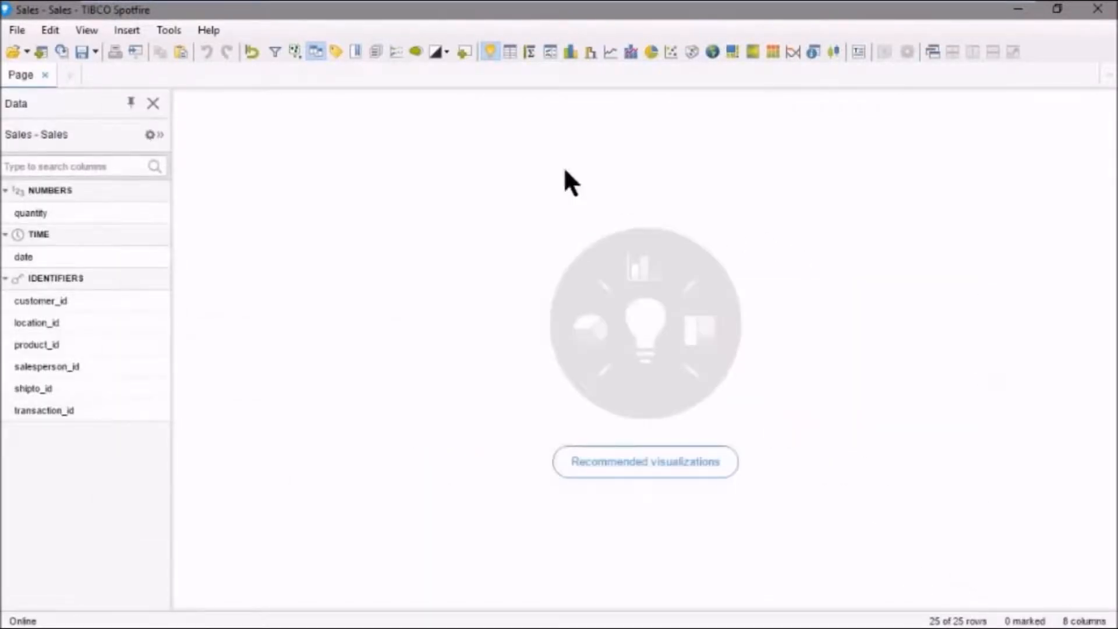
pyautogui.click(511, 51)
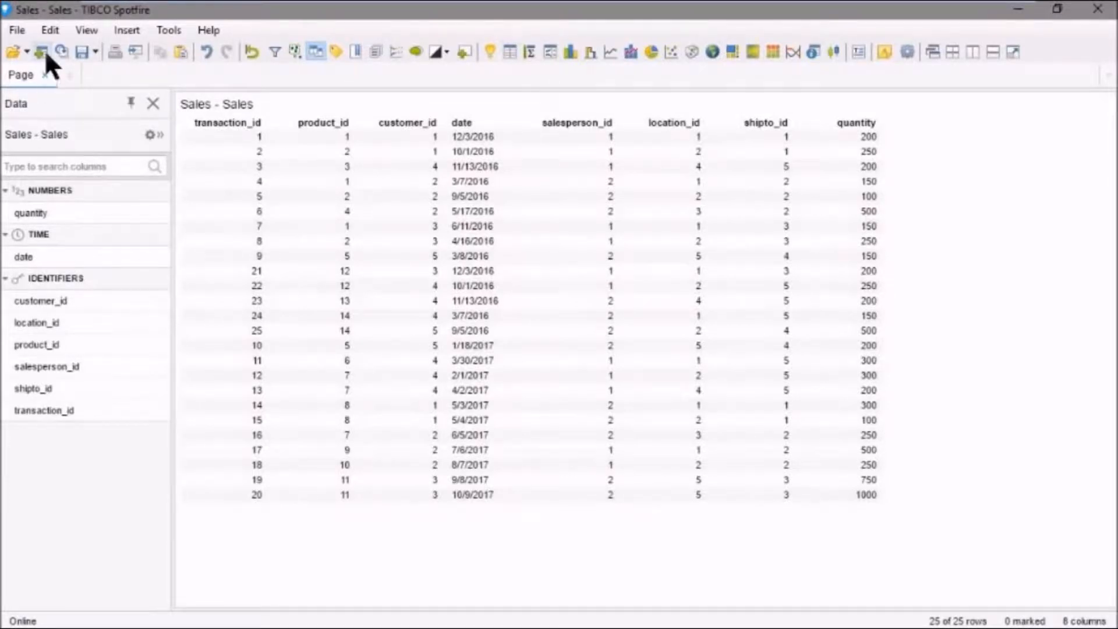
# - Add the Product worksheet of Product.xlsx to the analysis as an imported data table named Product - Product
pyautogui.click(16, 30)
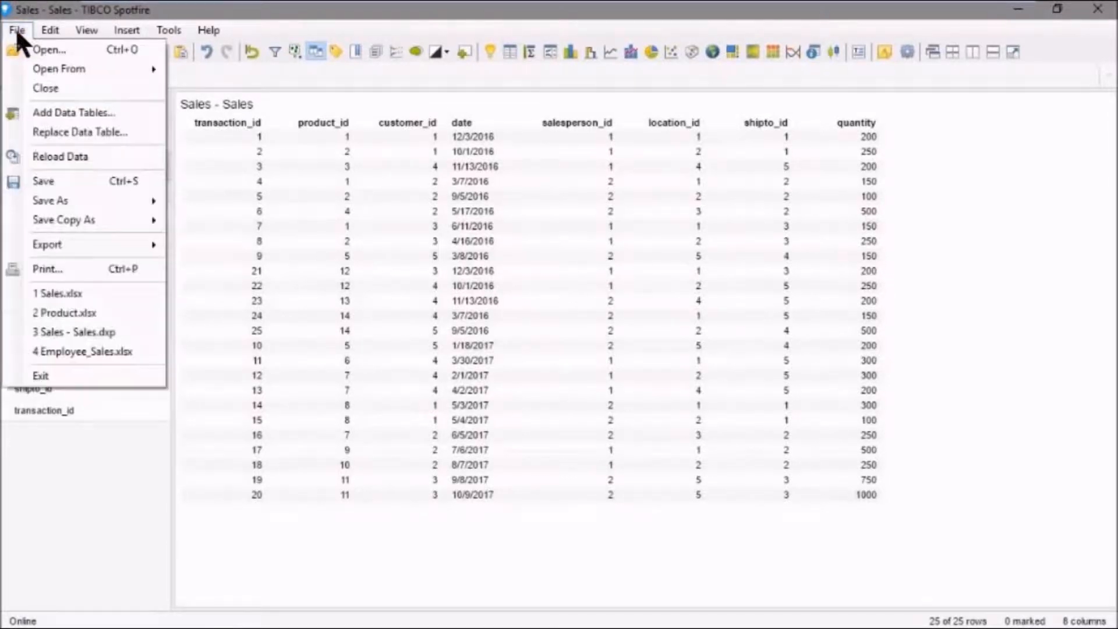
pyautogui.click(90, 114)
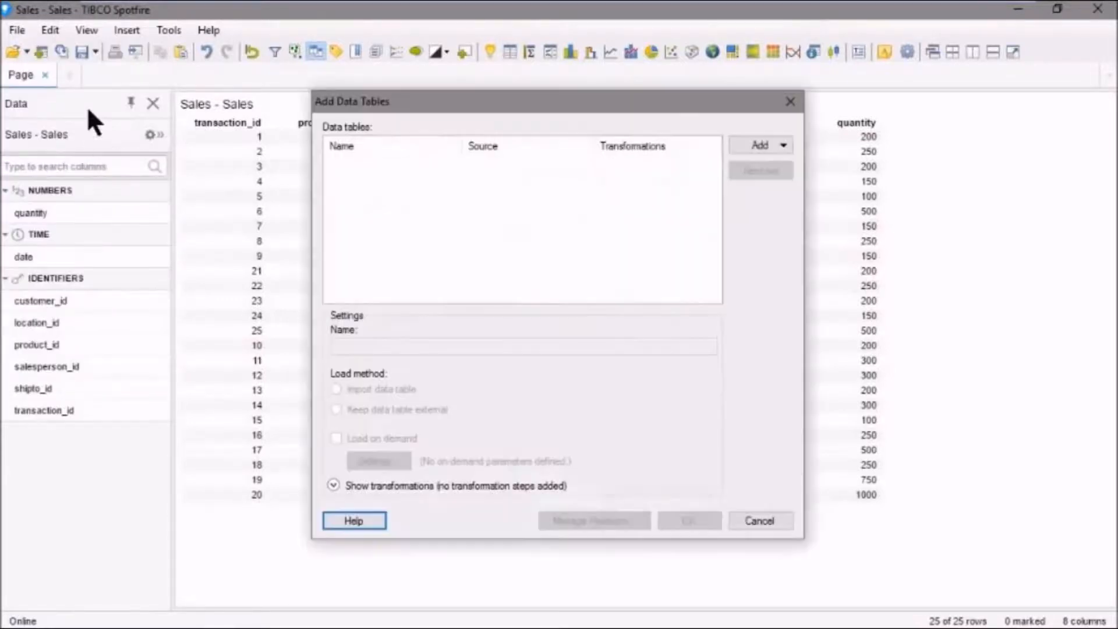
pyautogui.click(782, 145)
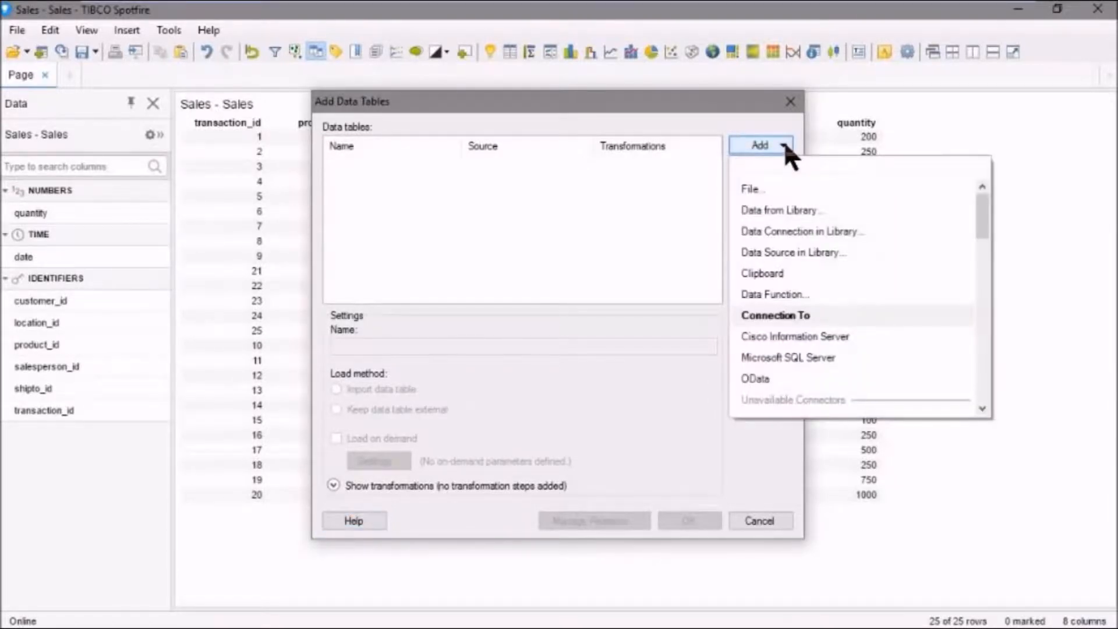
pyautogui.click(762, 187)
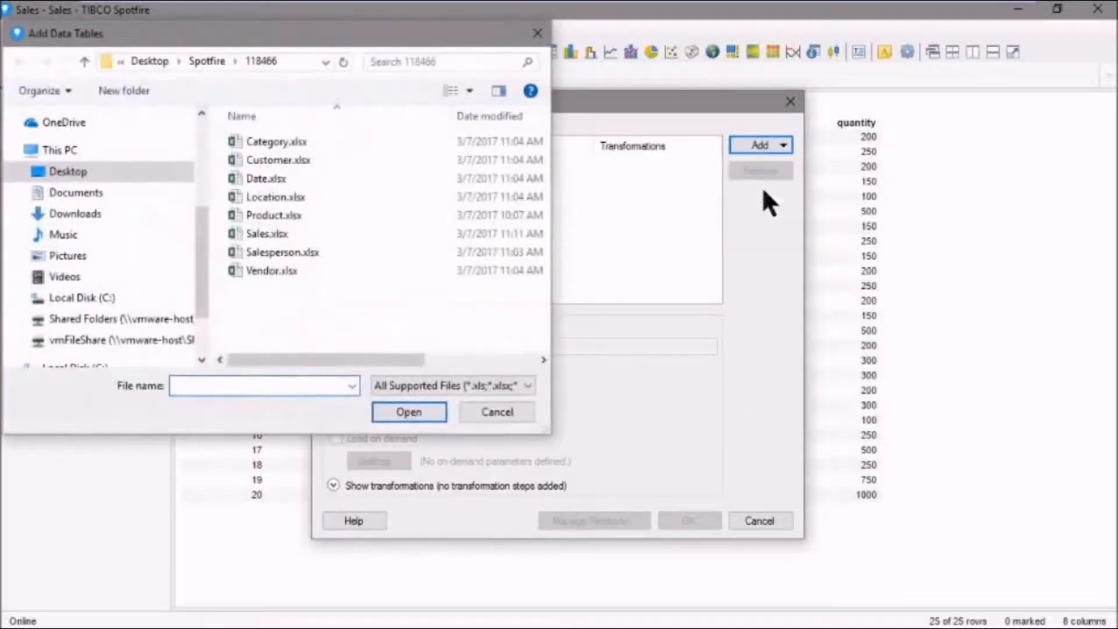
pyautogui.click(266, 209)
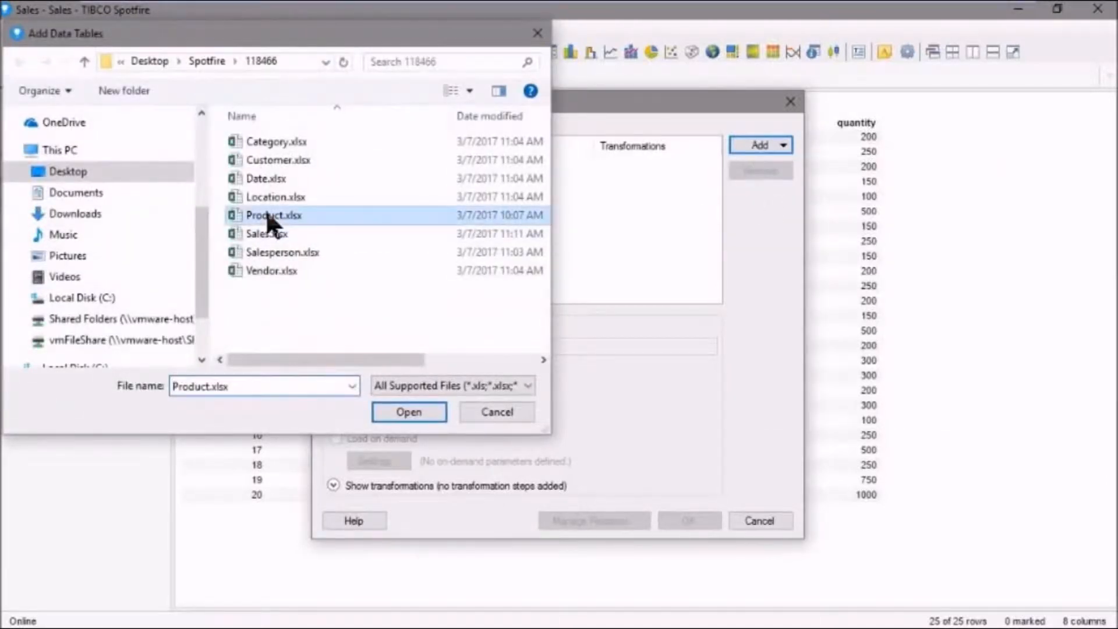
pyautogui.click(402, 412)
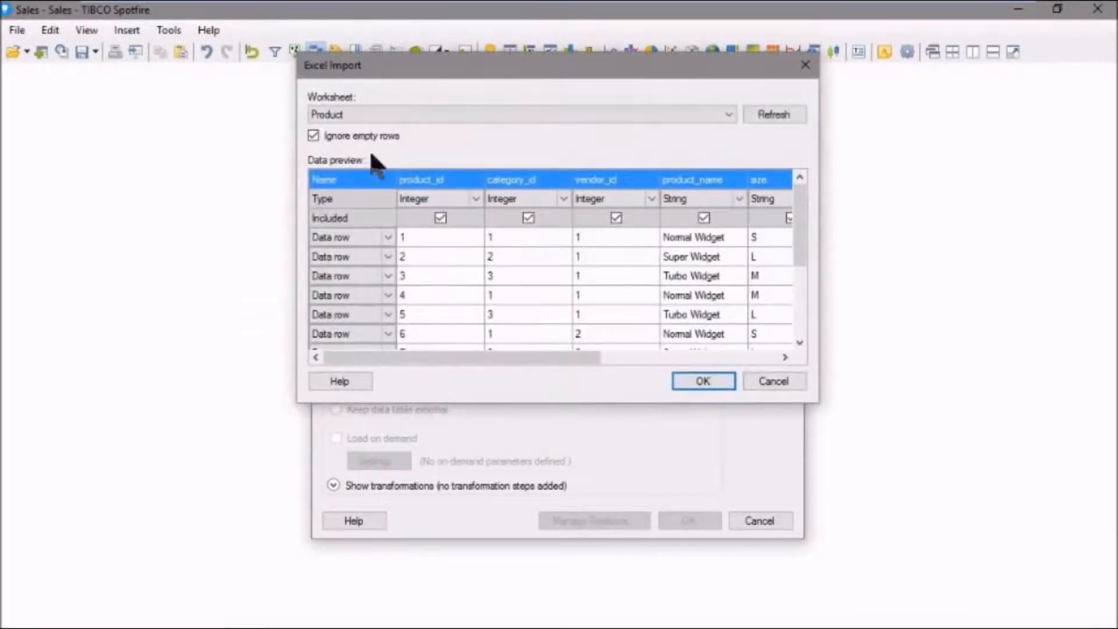
pyautogui.click(704, 381)
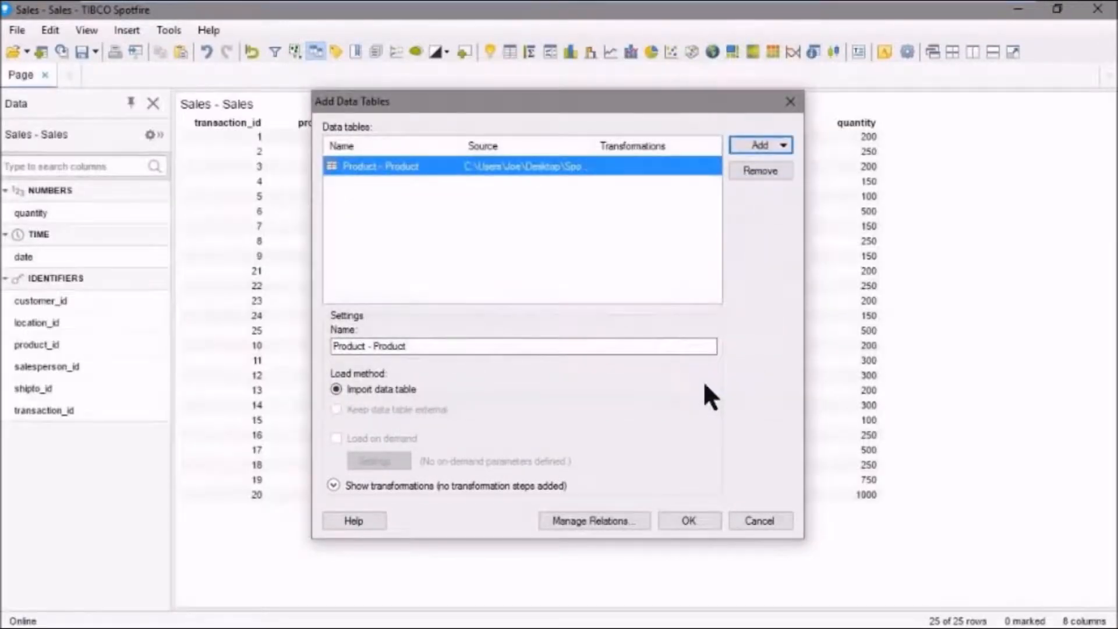
pyautogui.click(698, 518)
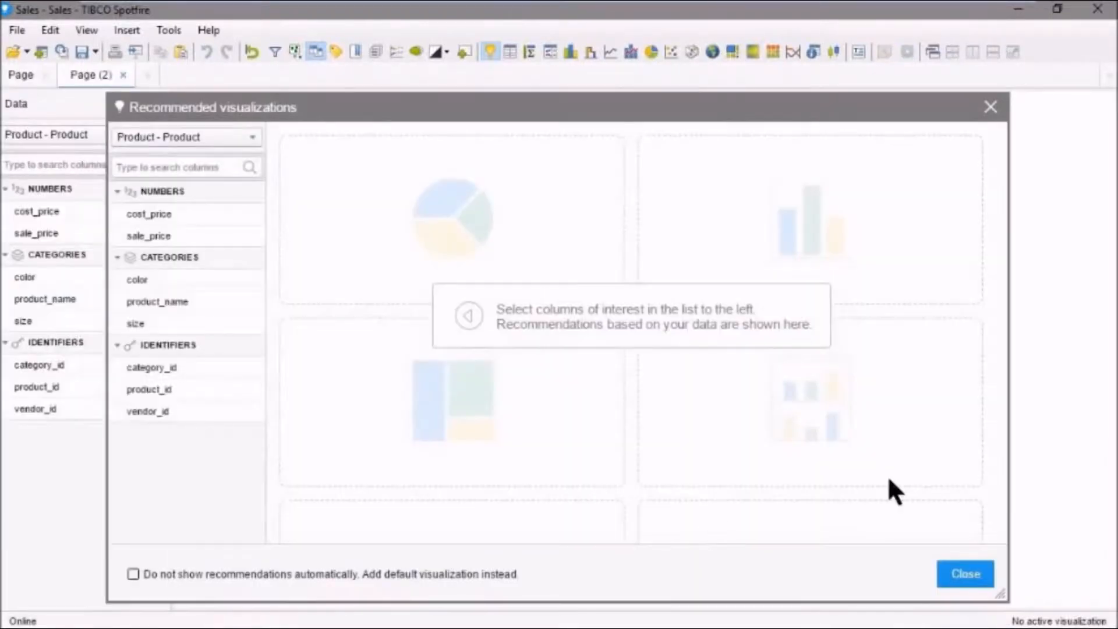
# - Dismiss the recommendations, insert a table on the new page, and switch its data table to Product - Product and back to Sales - Sales
pyautogui.click(967, 577)
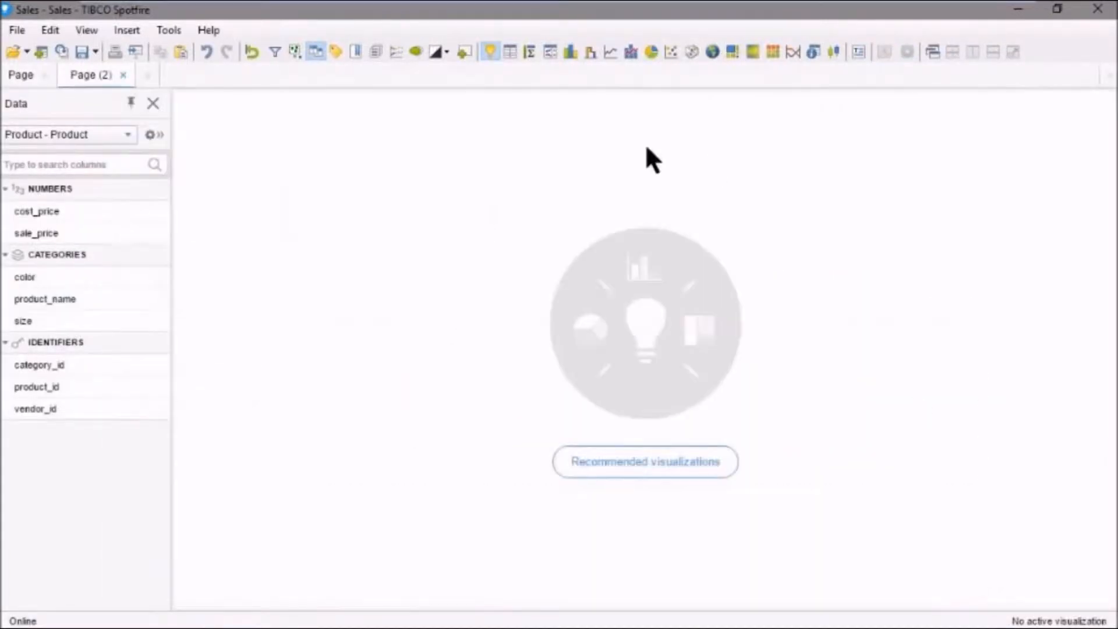
pyautogui.click(509, 52)
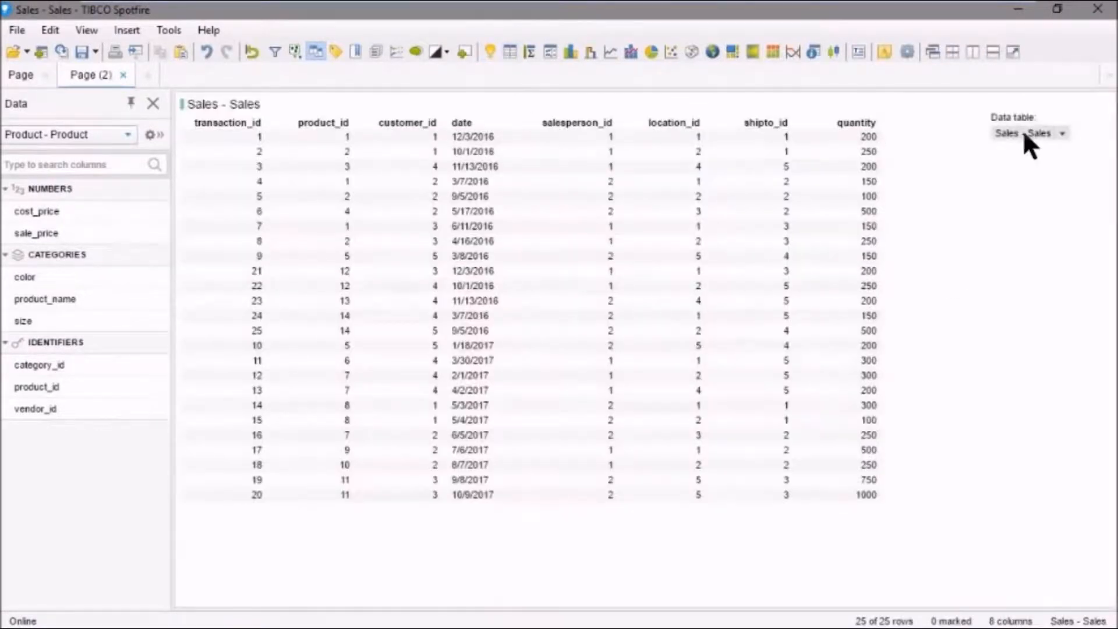
pyautogui.click(1063, 135)
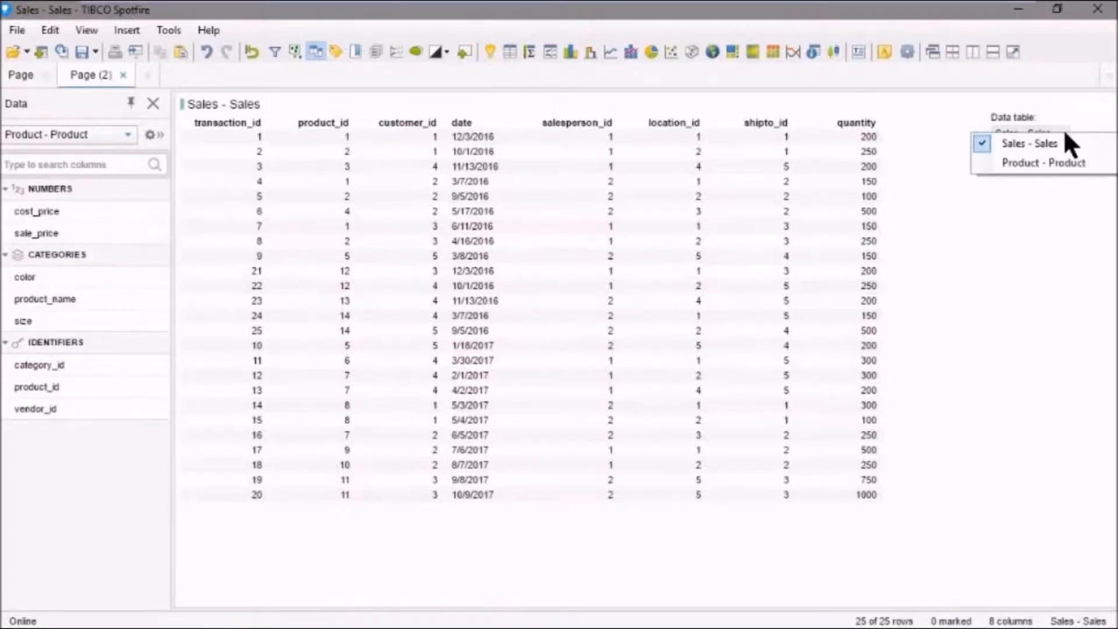
pyautogui.click(1036, 160)
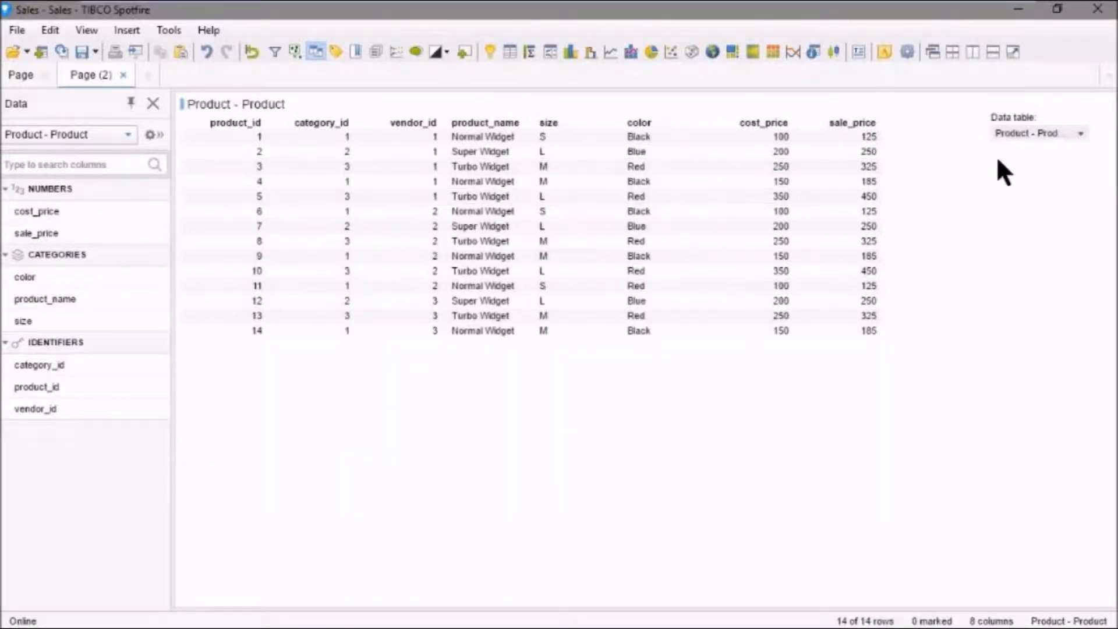
pyautogui.click(1080, 134)
pyautogui.click(1063, 142)
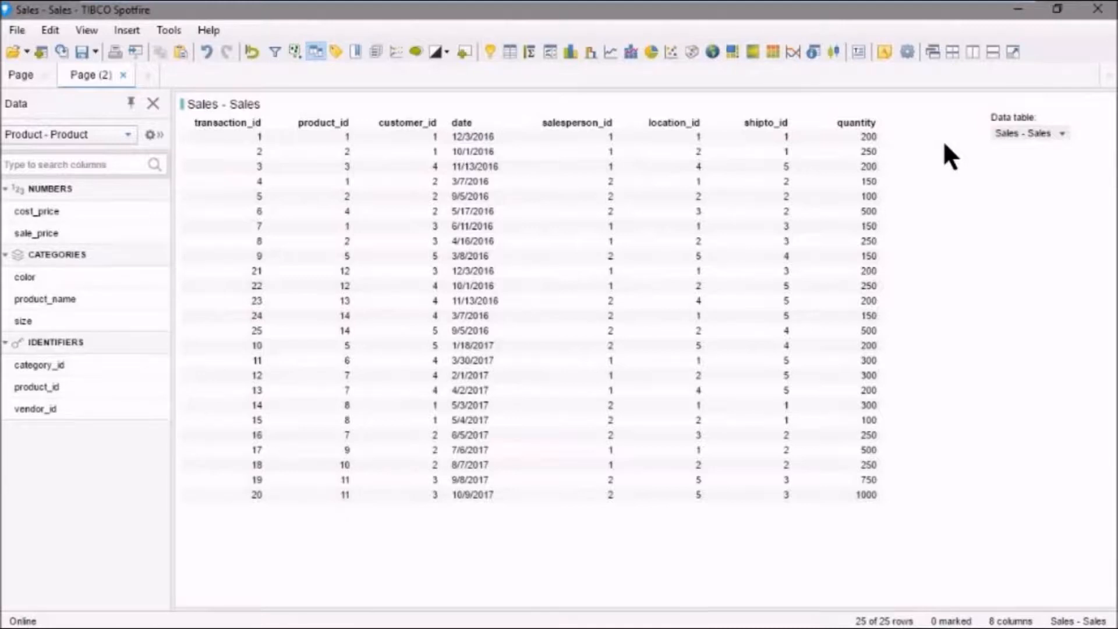
# - Open relation management for the Sales - Sales table from its data table properties
pyautogui.click(50, 30)
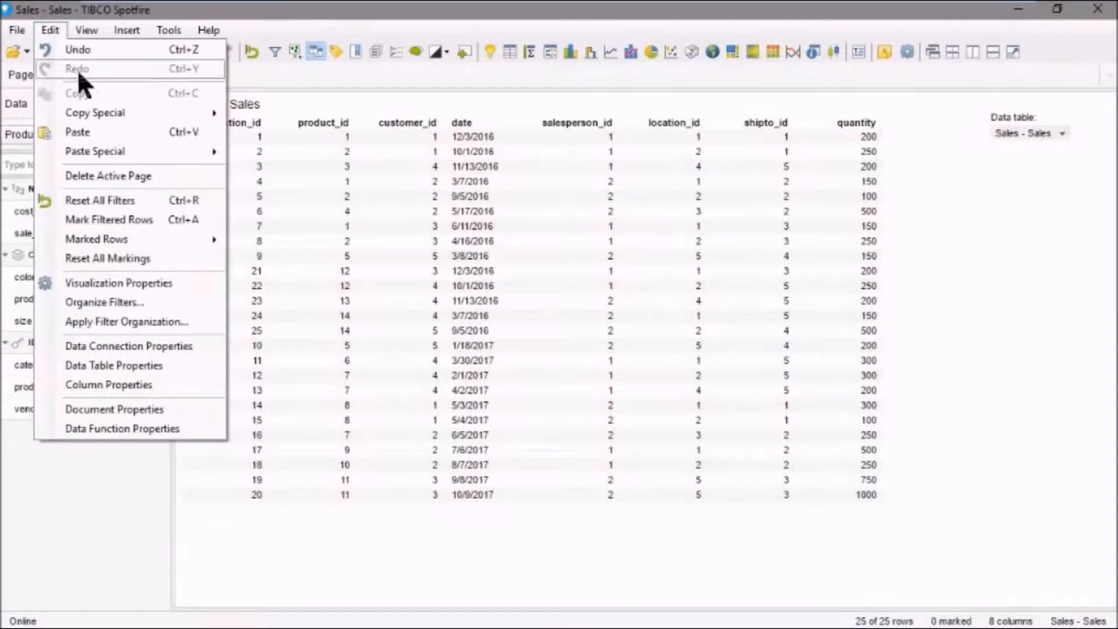
pyautogui.click(109, 365)
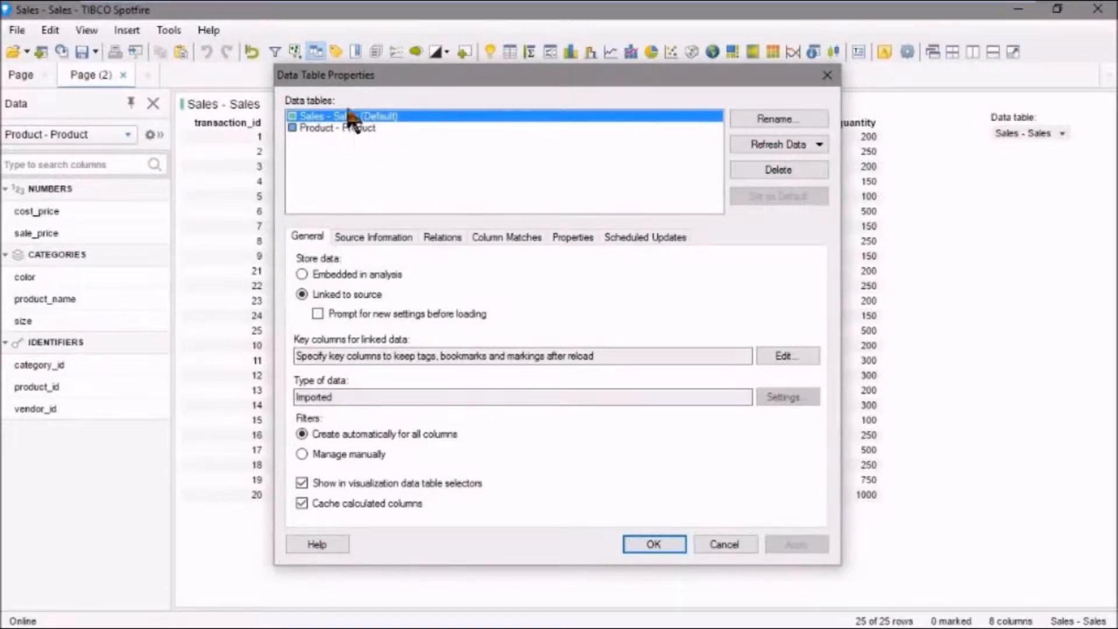
pyautogui.click(366, 128)
pyautogui.click(364, 120)
pyautogui.click(440, 238)
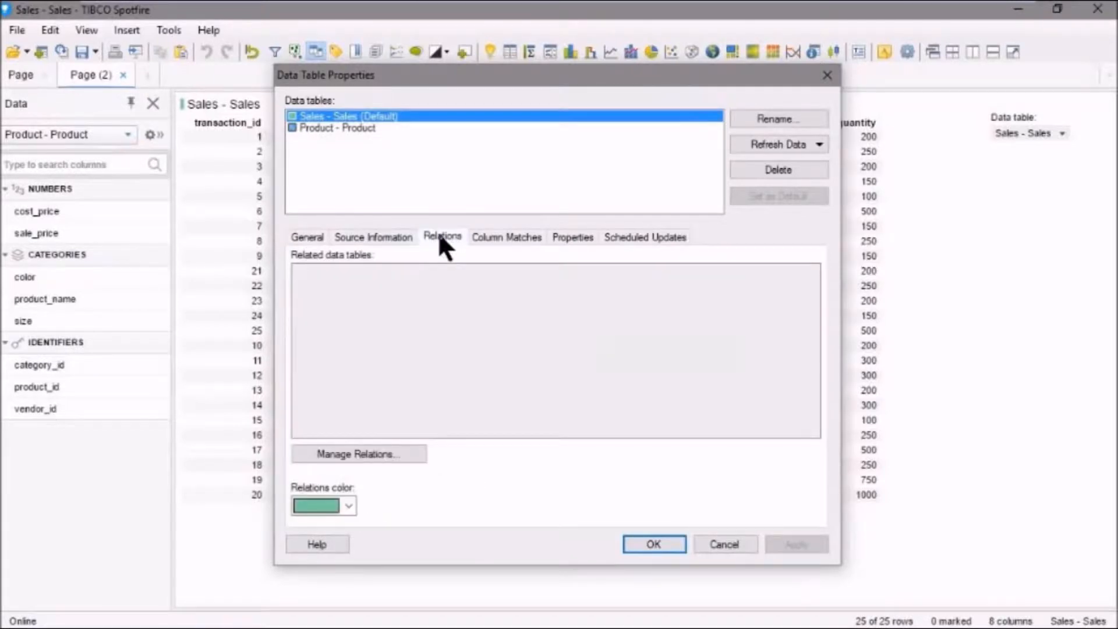
pyautogui.click(402, 455)
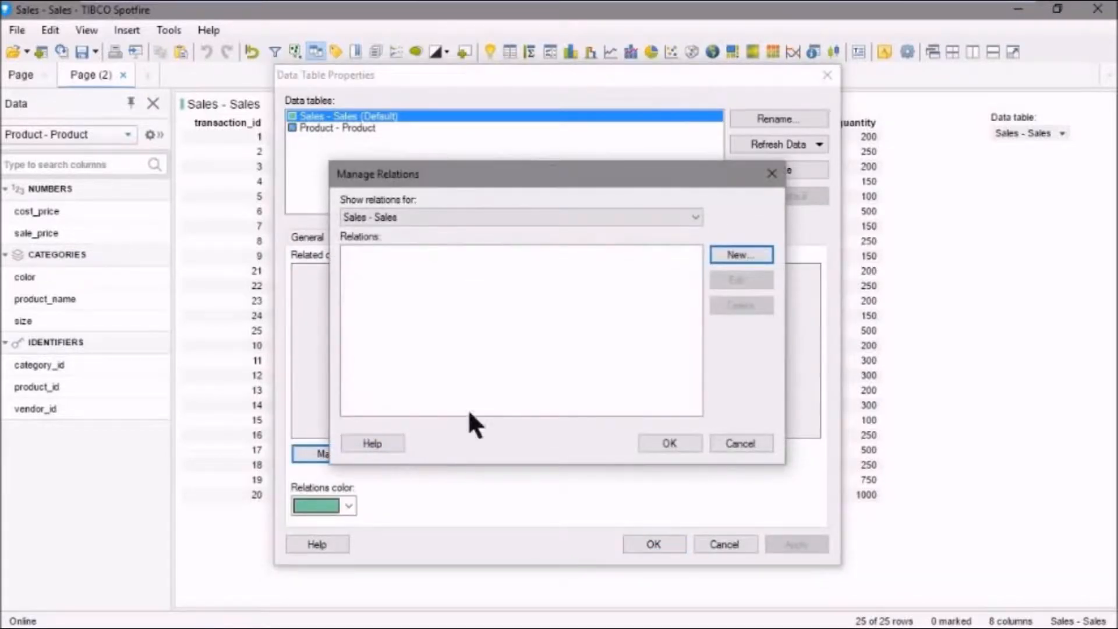
# - Start a new relation from Sales - Sales to Product - Product with product_id as the left column
pyautogui.click(741, 255)
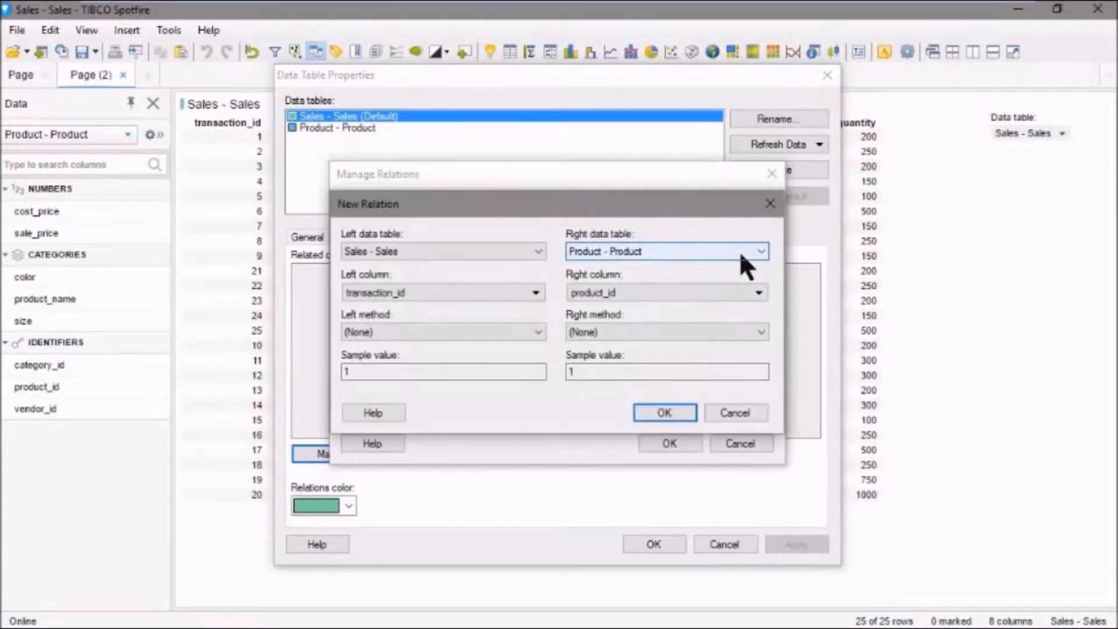
pyautogui.click(534, 292)
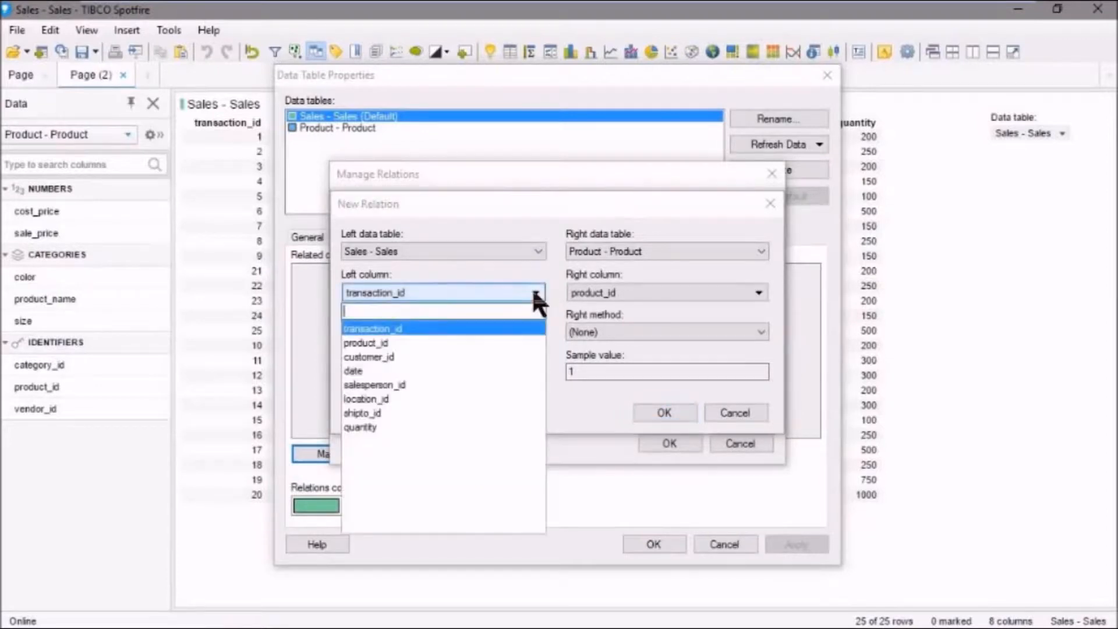
pyautogui.click(378, 343)
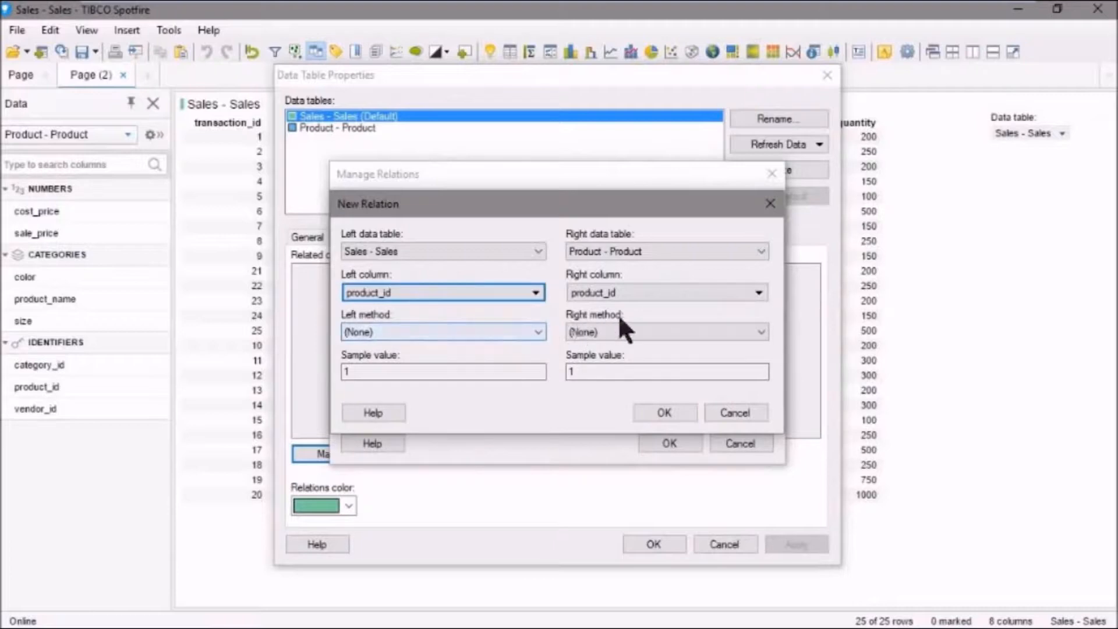
# - Compare the left method options for the product_id and date columns, and set the left column back to product_id
pyautogui.click(530, 330)
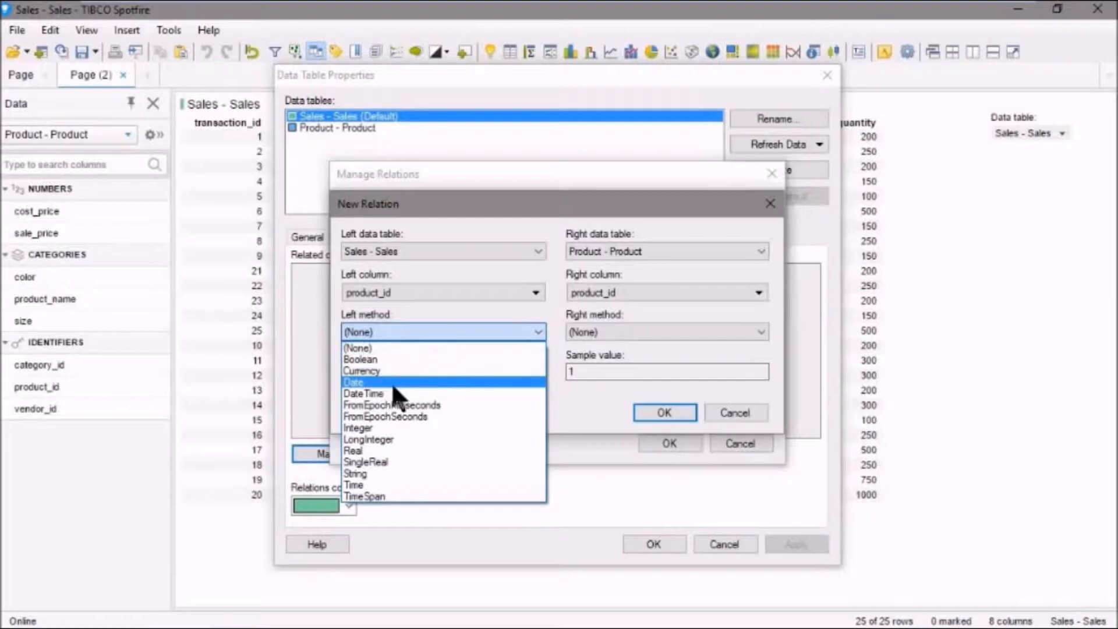
pyautogui.click(396, 348)
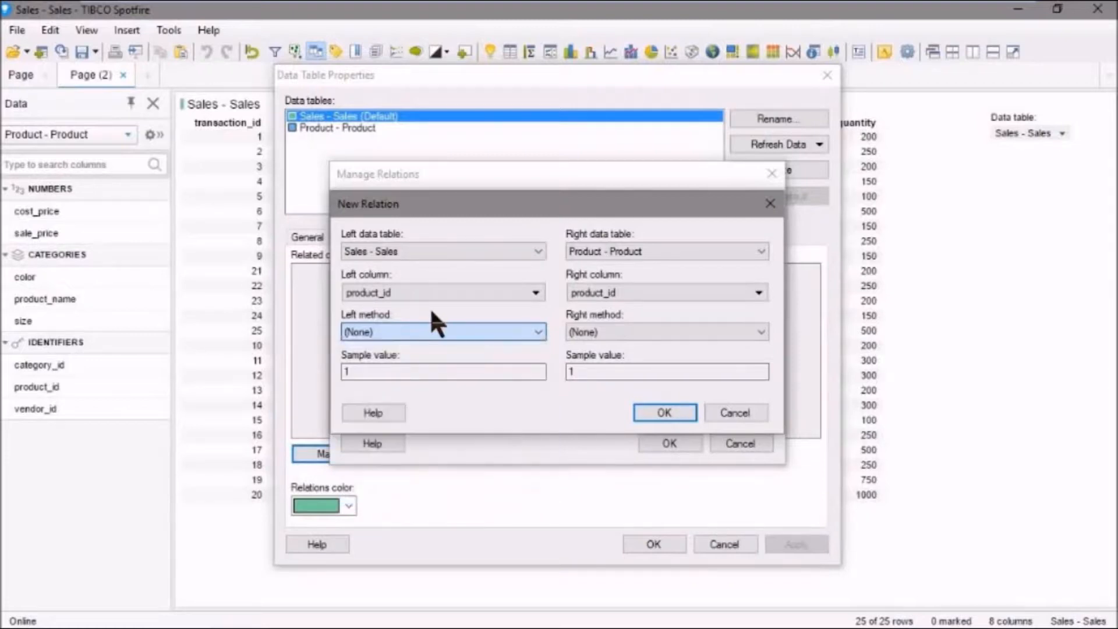
pyautogui.click(522, 290)
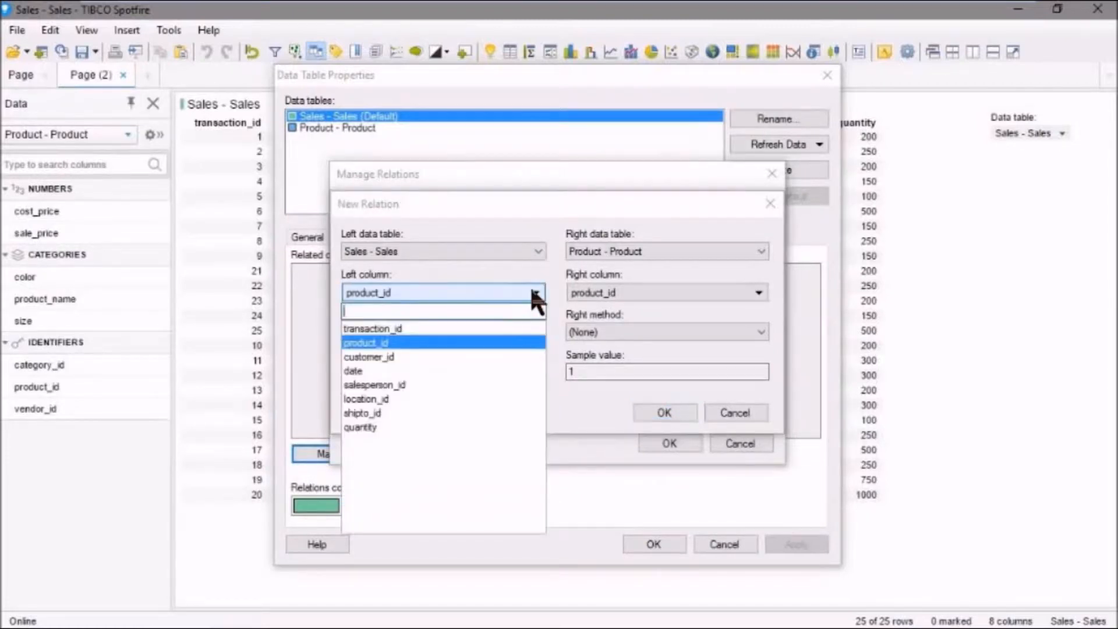
pyautogui.click(362, 371)
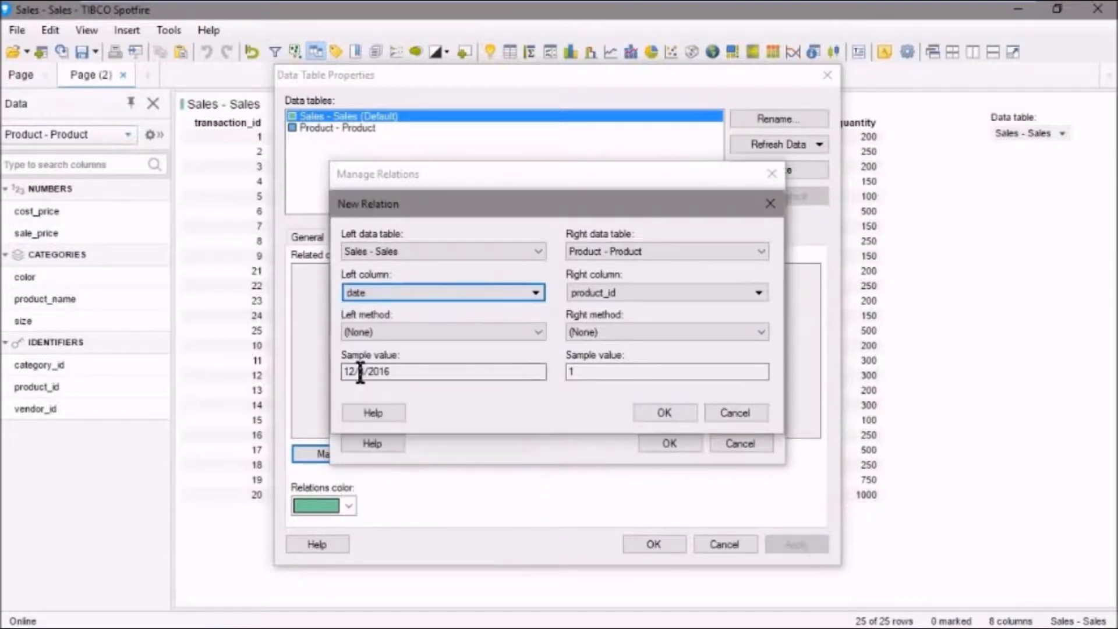
pyautogui.click(529, 332)
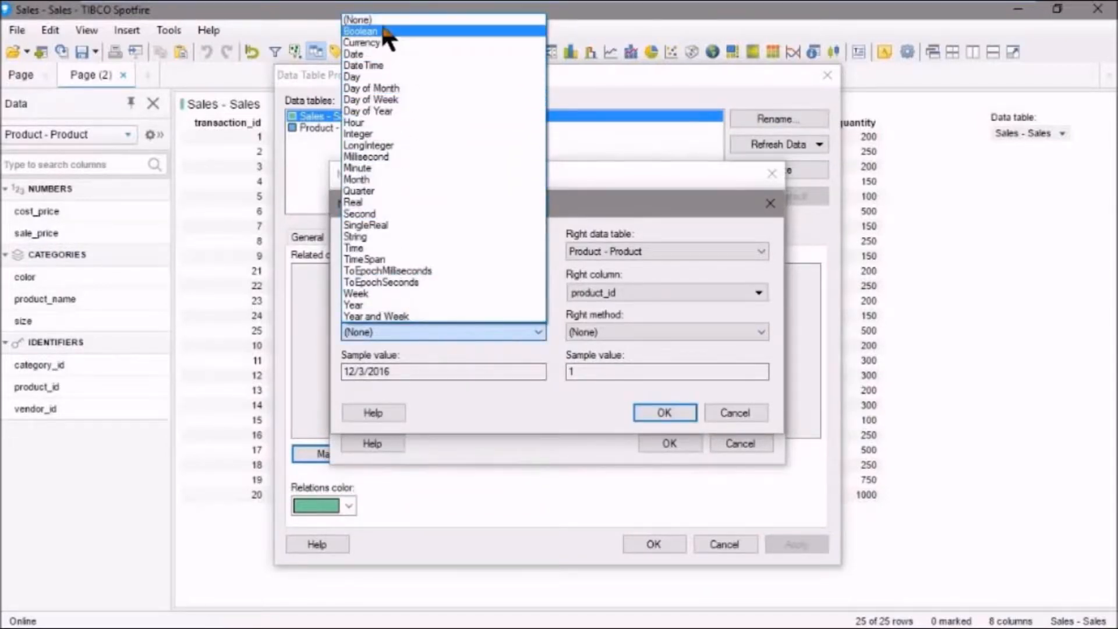
pyautogui.click(507, 343)
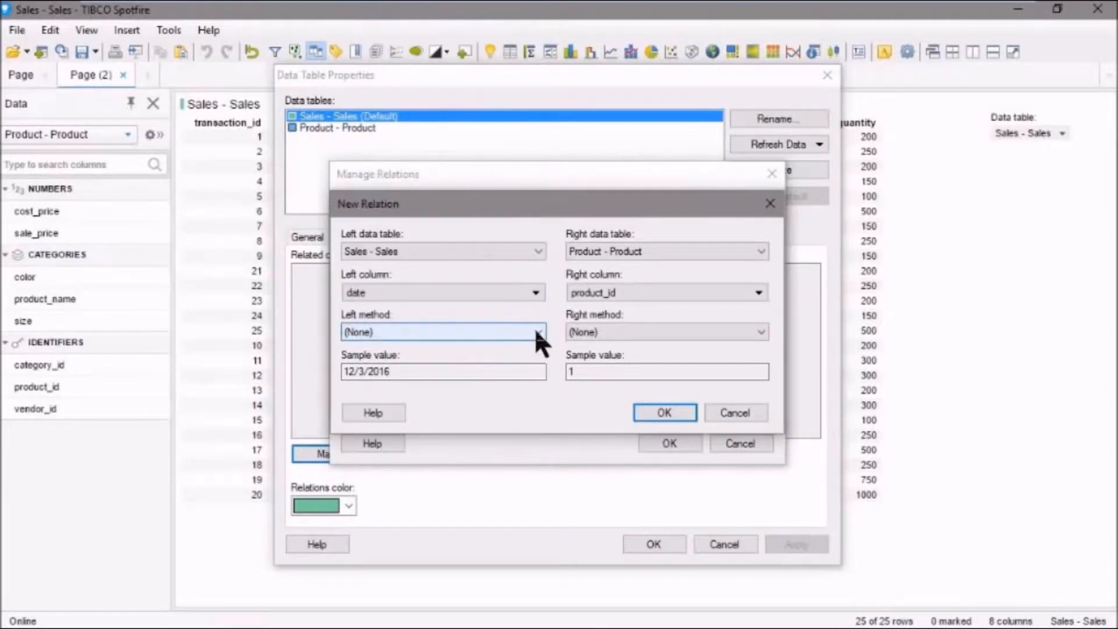
pyautogui.click(534, 294)
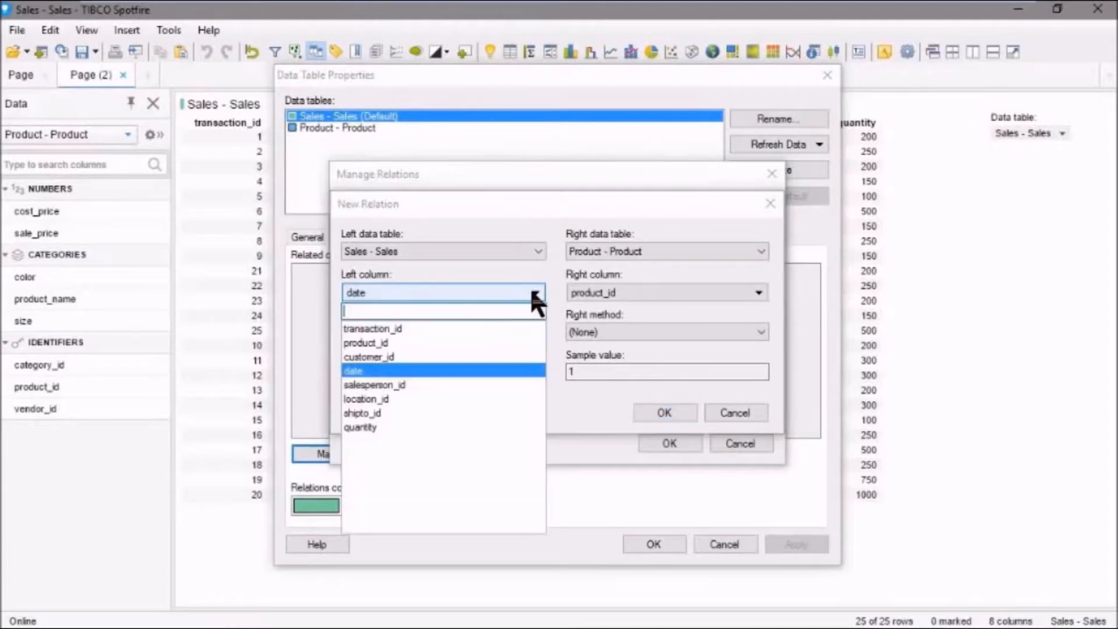
pyautogui.click(373, 343)
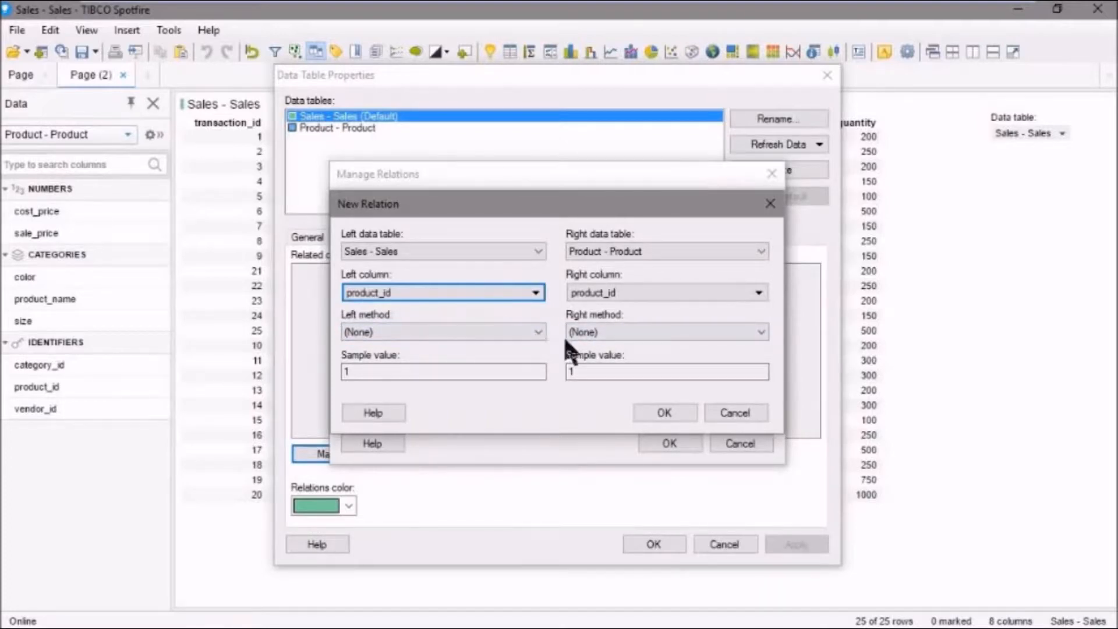
# - Confirm the product_id relation between Sales - Sales and Product - Product, check both data tables, and accept the data table properties
pyautogui.click(663, 407)
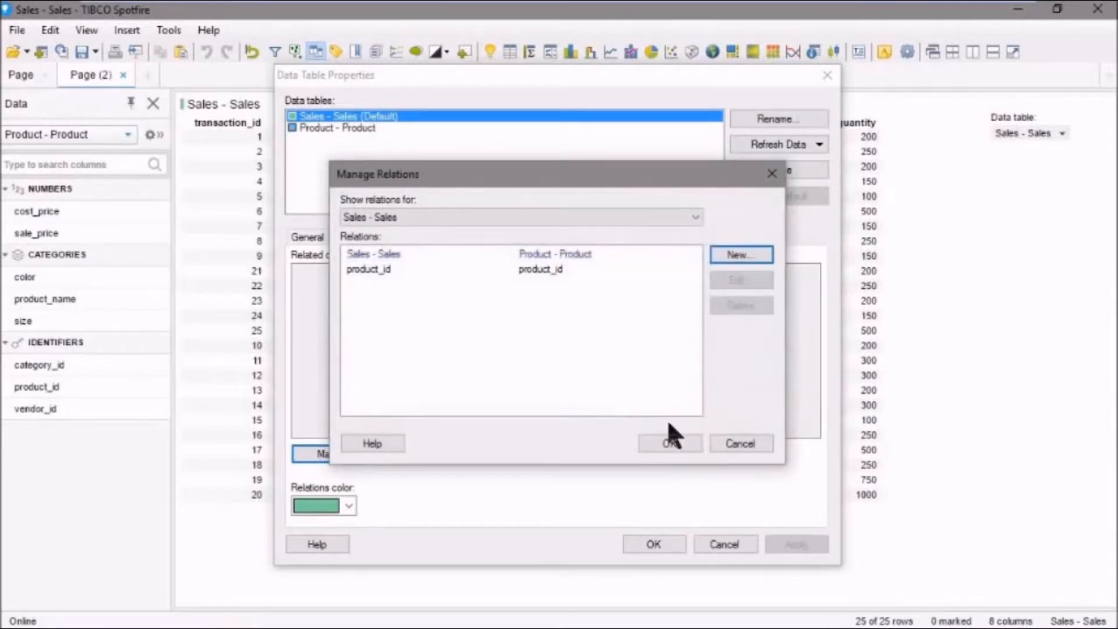
pyautogui.click(676, 438)
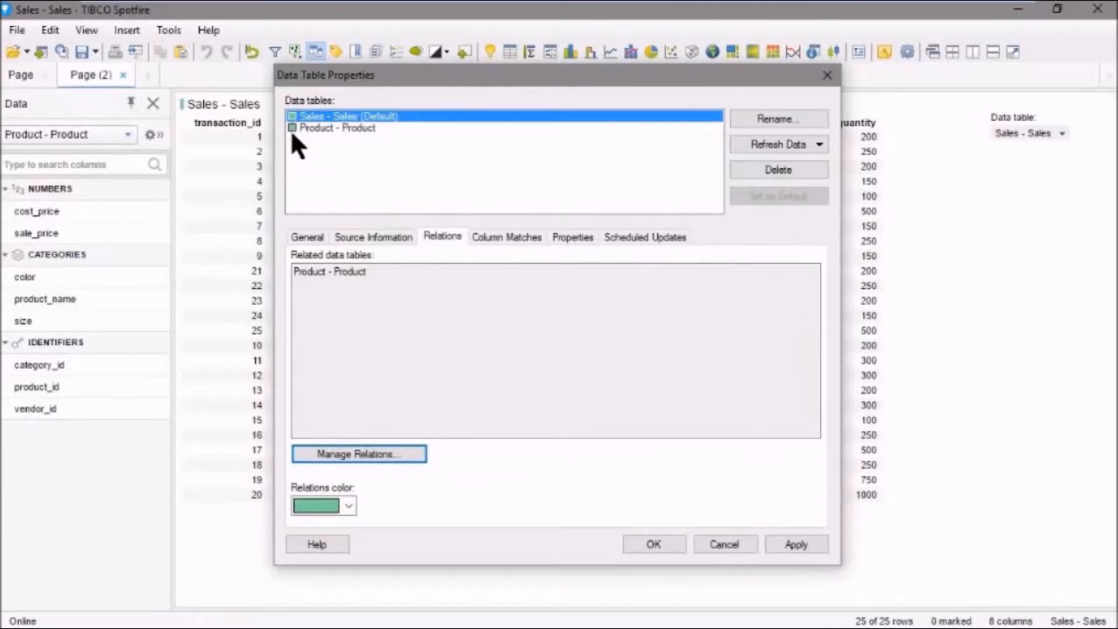
pyautogui.click(311, 128)
pyautogui.click(307, 122)
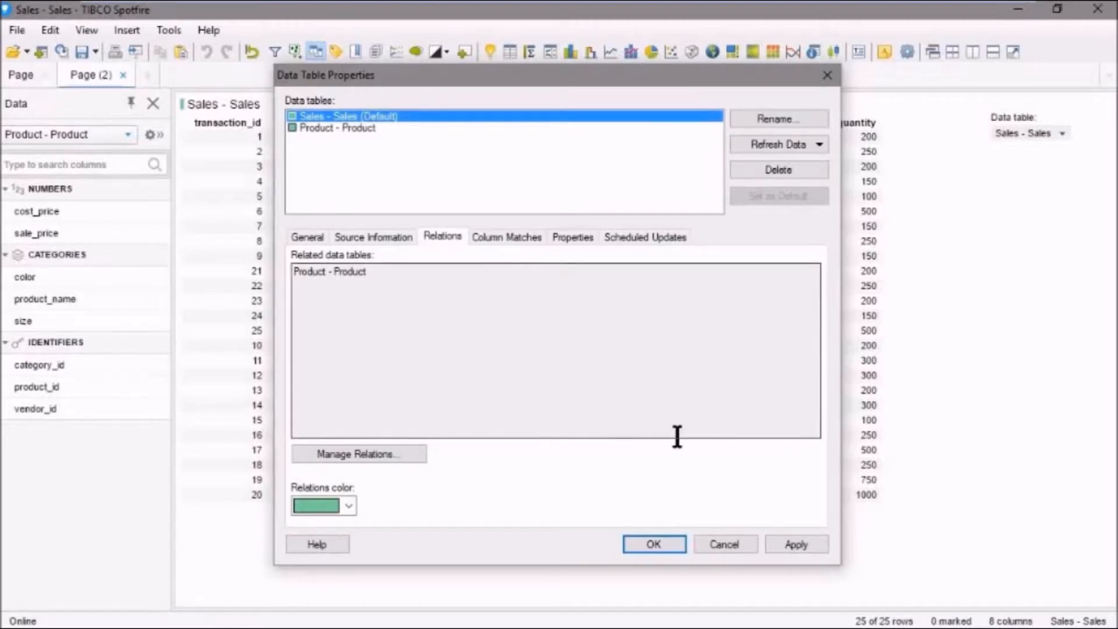
pyautogui.click(650, 544)
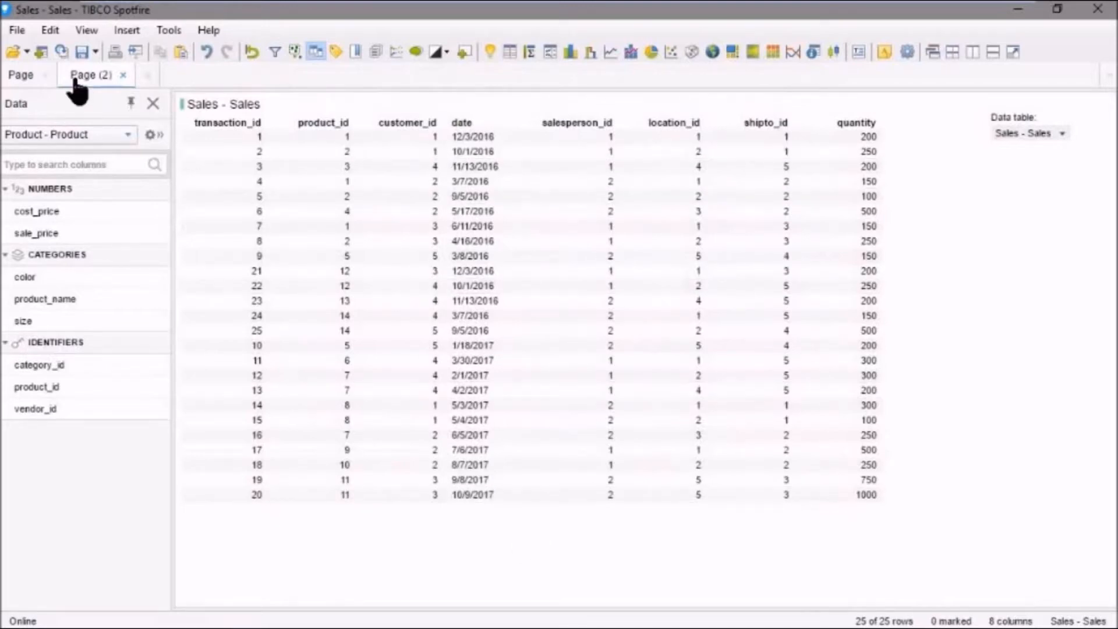
# - Open the product_id column match between Sales - Sales and Product - Product for editing from the data table properties
pyautogui.click(50, 30)
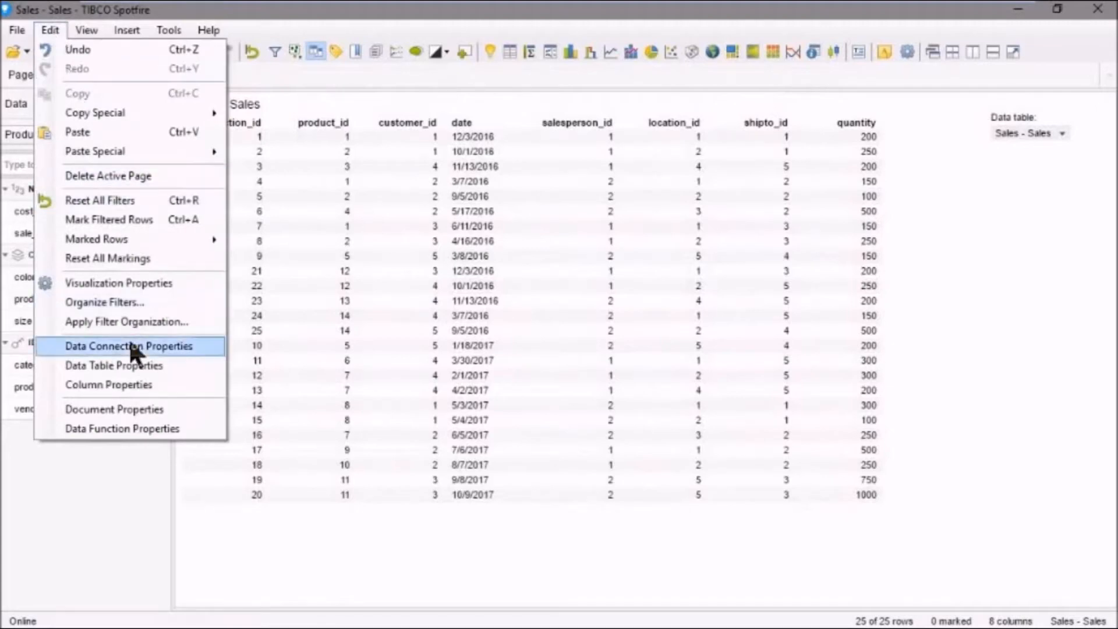
pyautogui.click(127, 364)
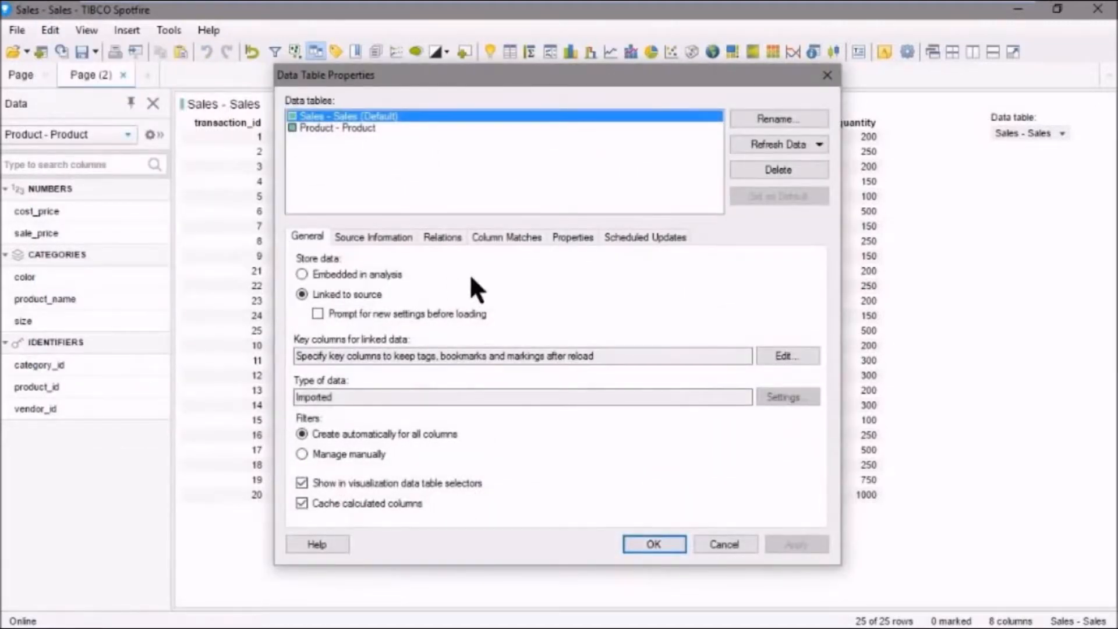
pyautogui.click(520, 239)
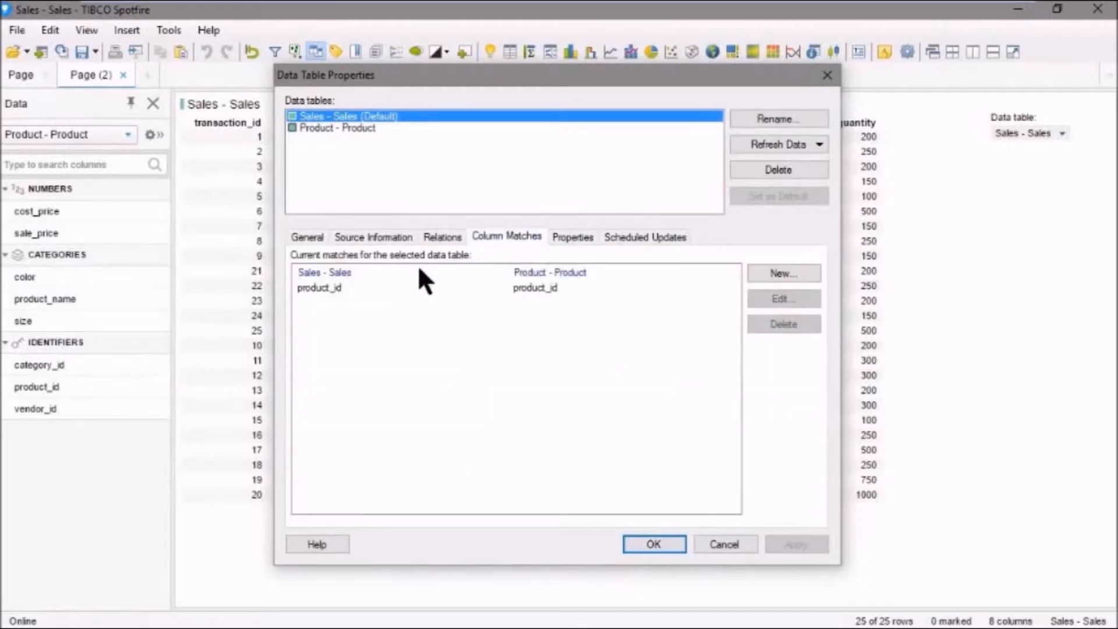
pyautogui.click(342, 288)
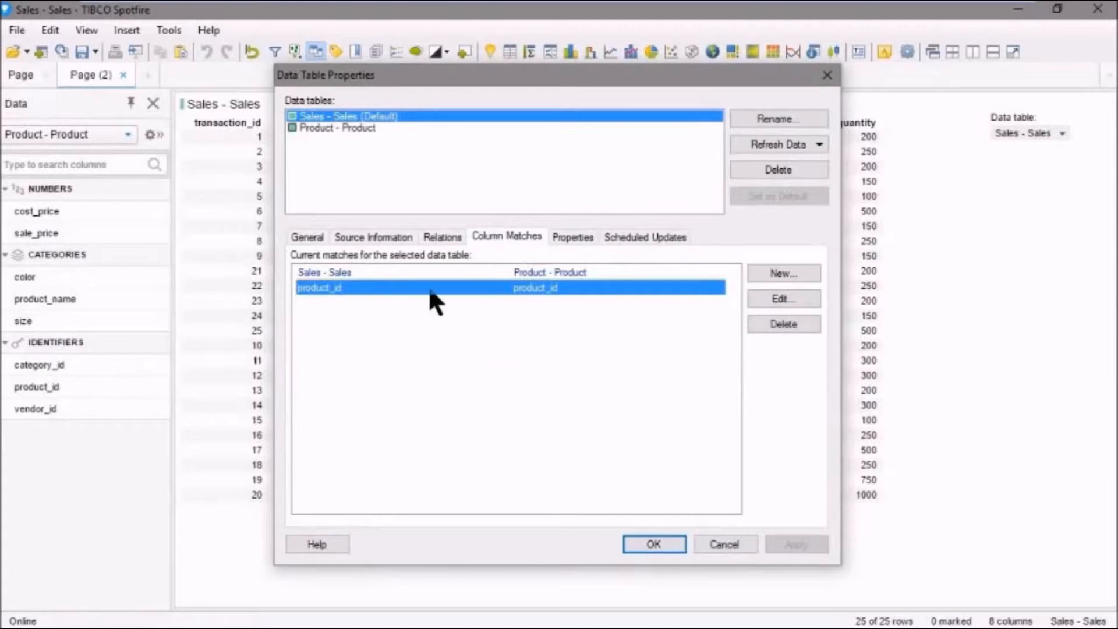
pyautogui.keyDown('ctrl'); pyautogui.click(335, 285); pyautogui.keyUp('ctrl')
pyautogui.click(336, 286)
pyautogui.click(769, 297)
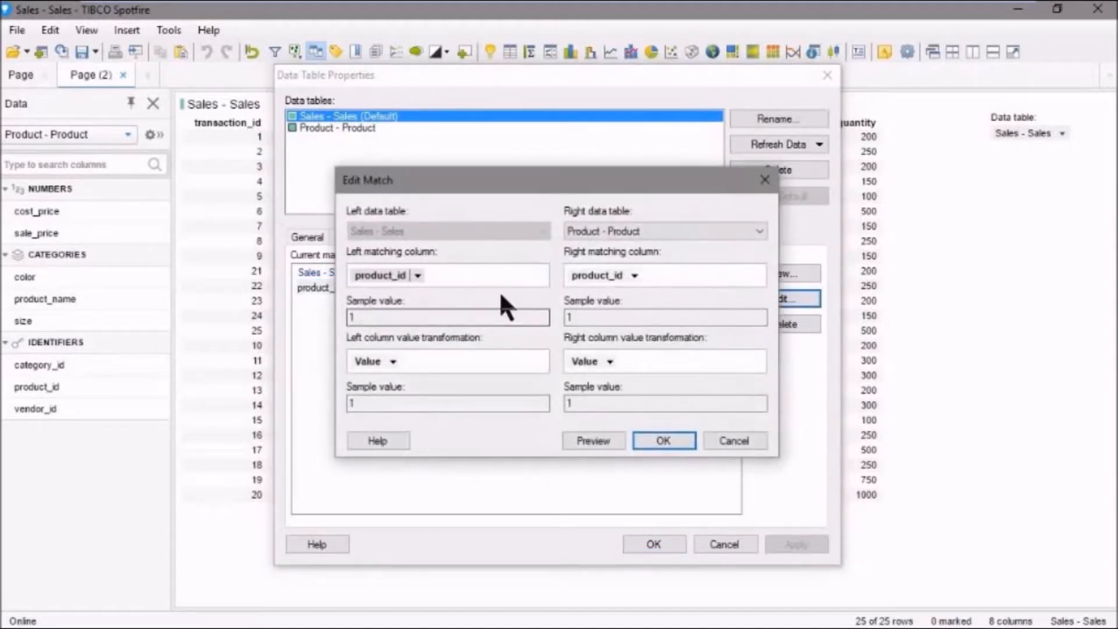
# - Try date as the left matching column for the Sales - Sales table and set it back to product_id
pyautogui.click(416, 276)
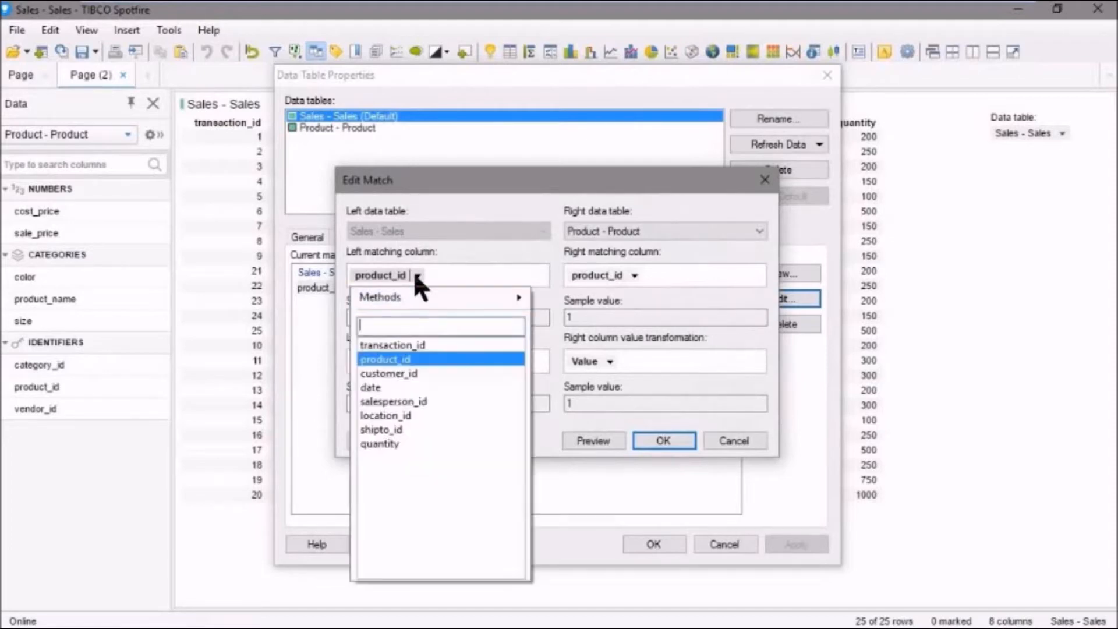
pyautogui.click(375, 387)
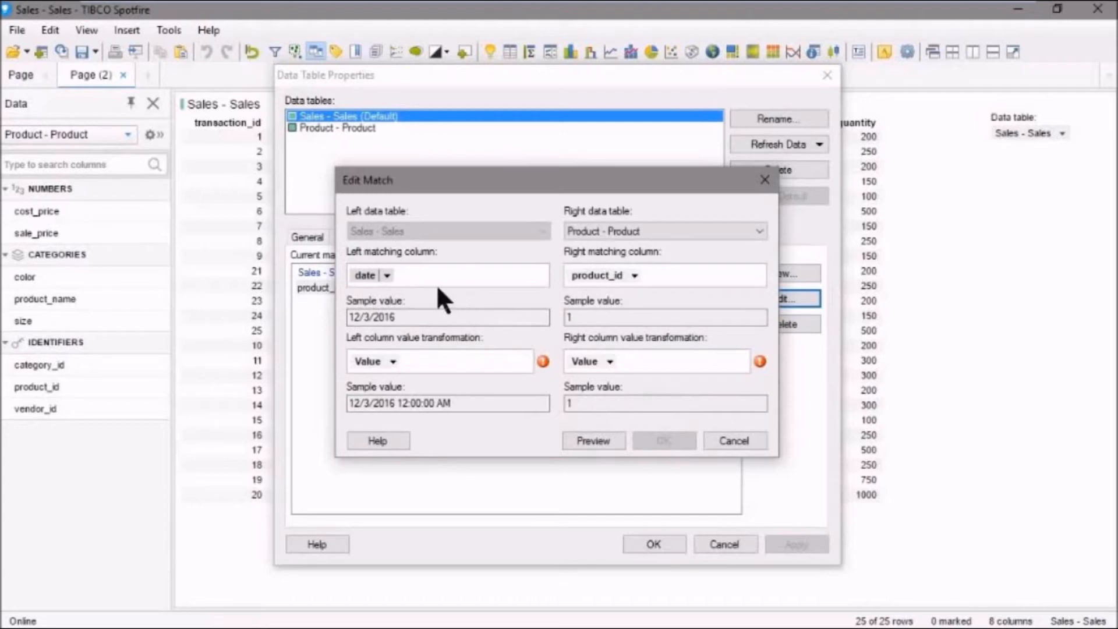
pyautogui.click(386, 274)
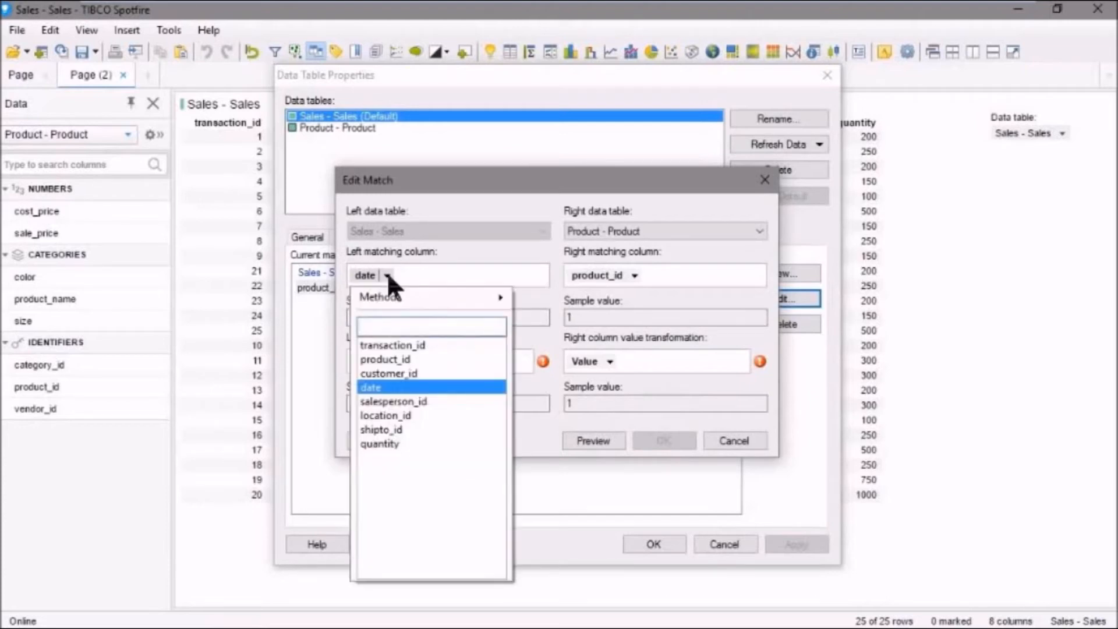
pyautogui.click(395, 358)
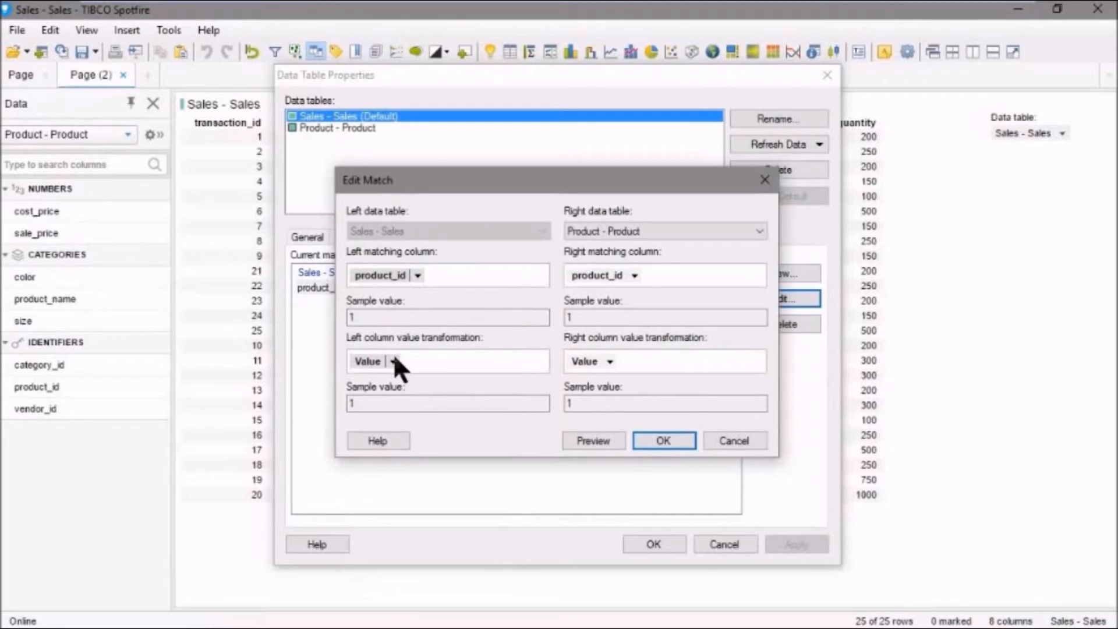
# - Preview and confirm the product_id match, check the column matches of Product - Product, and accept the data table properties
pyautogui.click(594, 441)
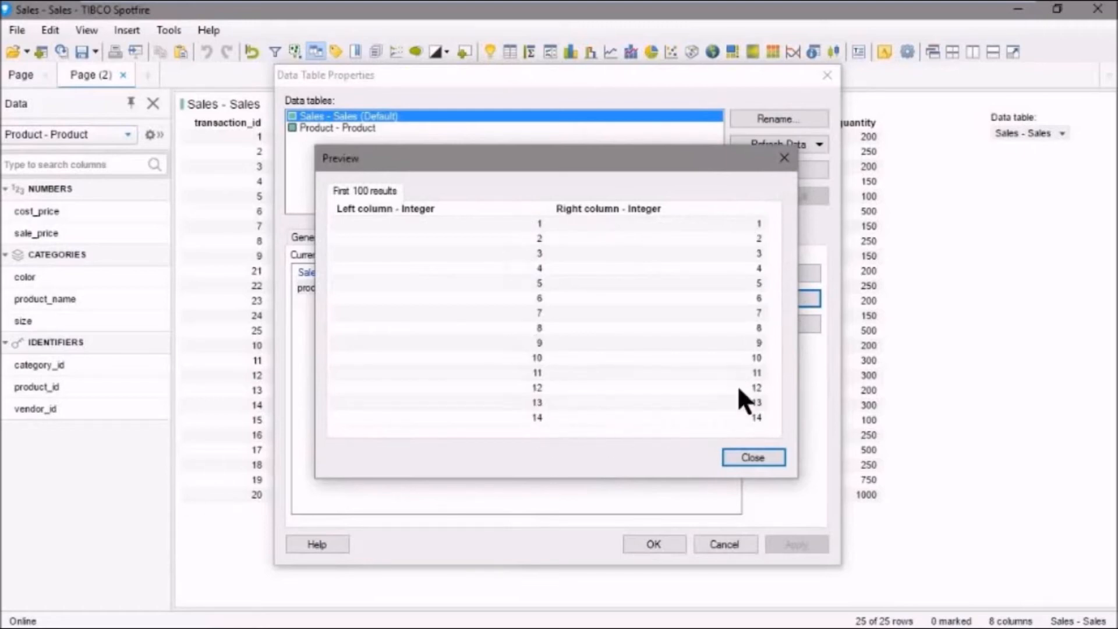
pyautogui.click(750, 457)
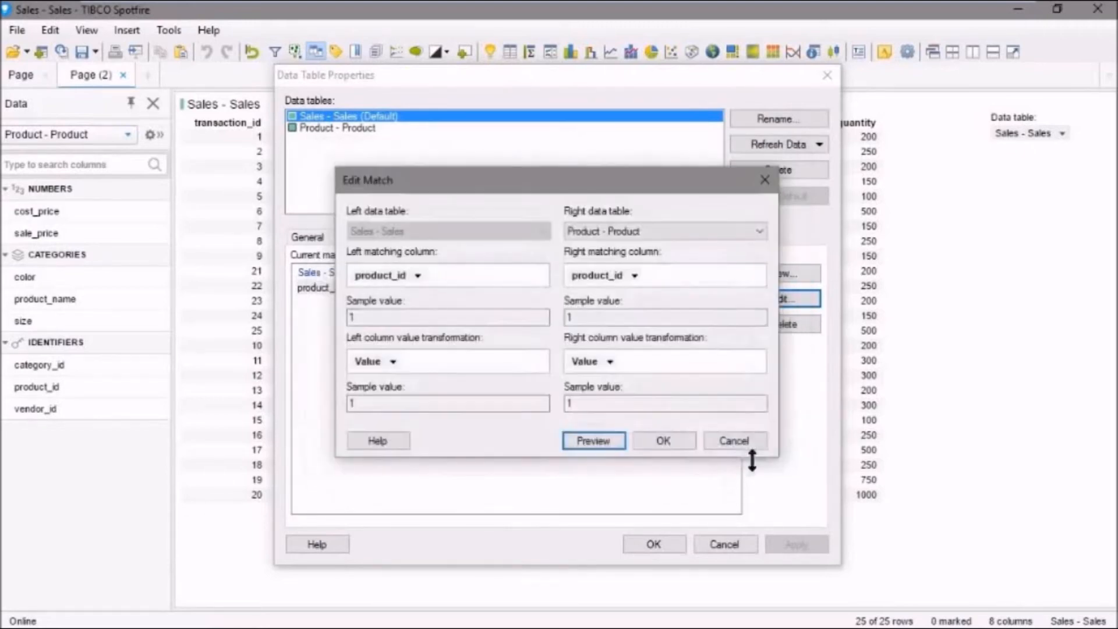
pyautogui.click(672, 437)
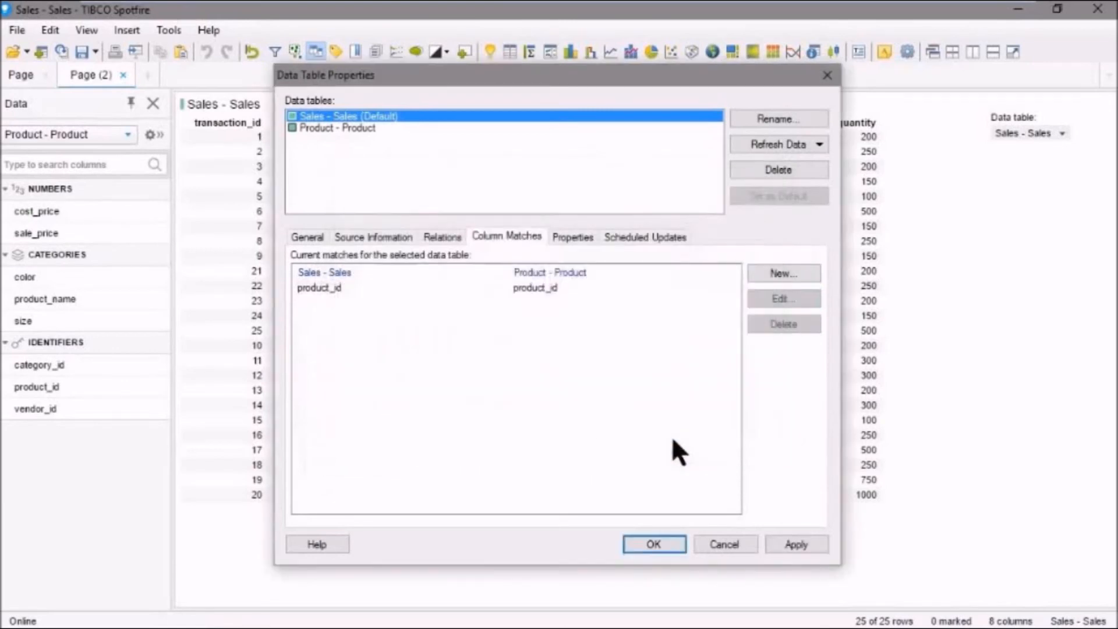
pyautogui.click(294, 128)
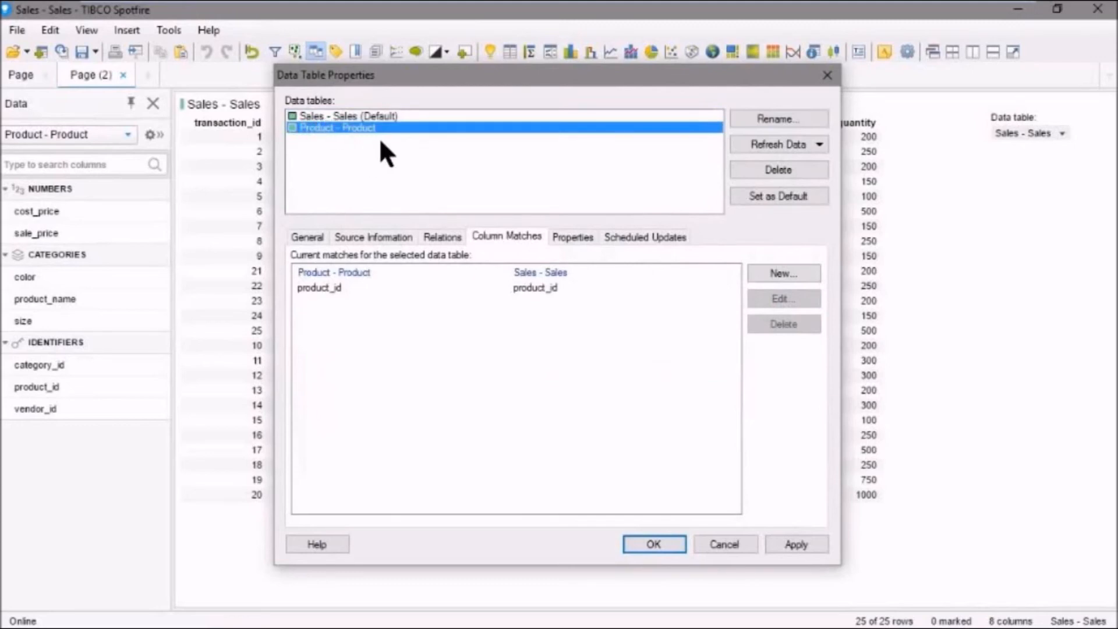
pyautogui.click(654, 542)
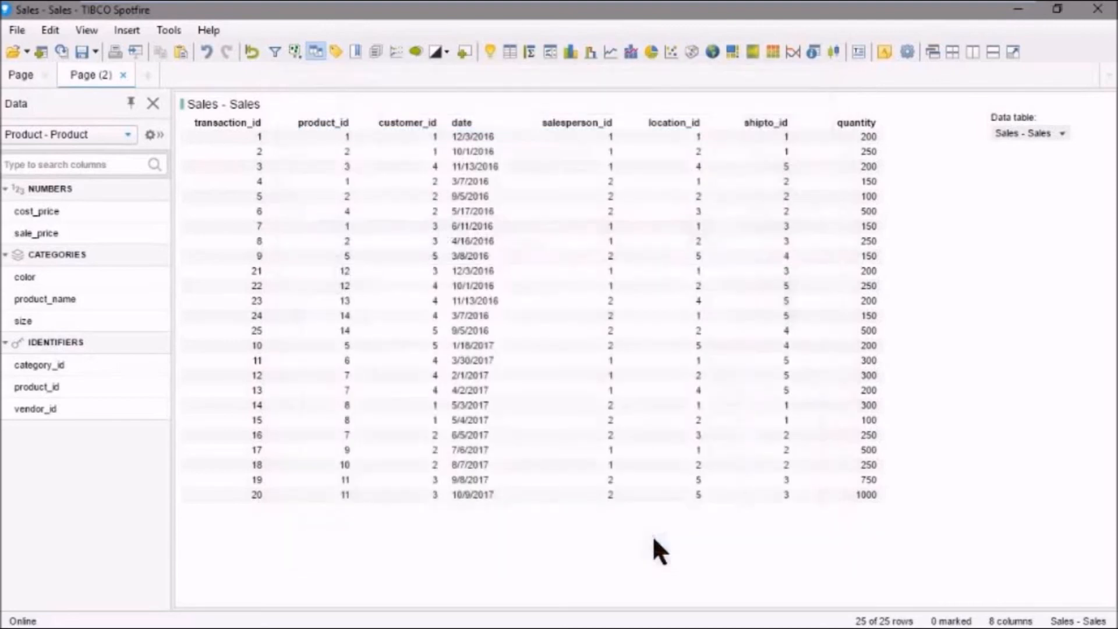